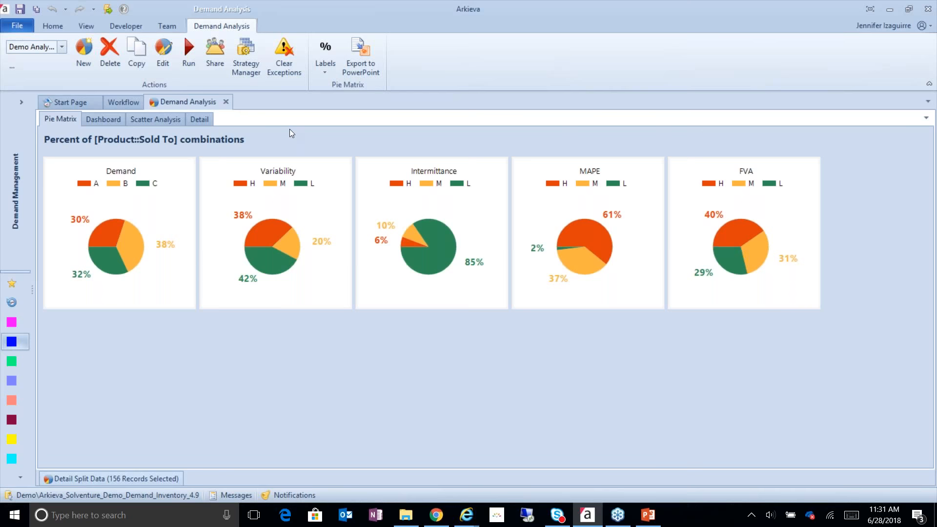
Close the Demand Analysis tab and load the 1. Detail - Product Location ShipTo forecast view
left_click(226, 102)
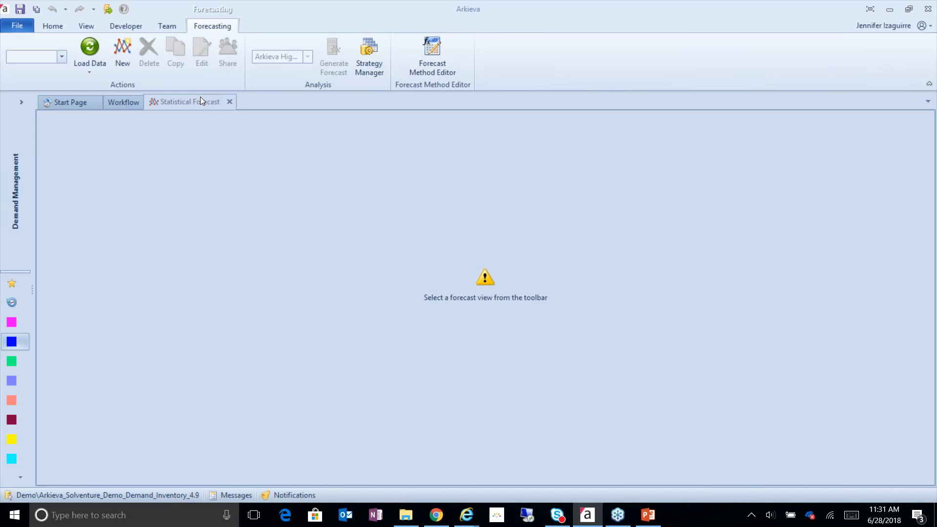
left_click(63, 57)
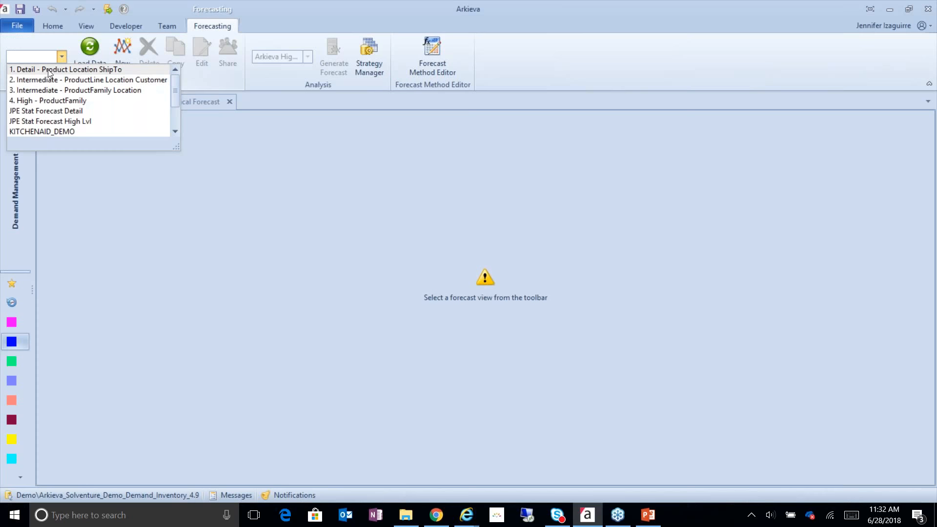
left_click(50, 73)
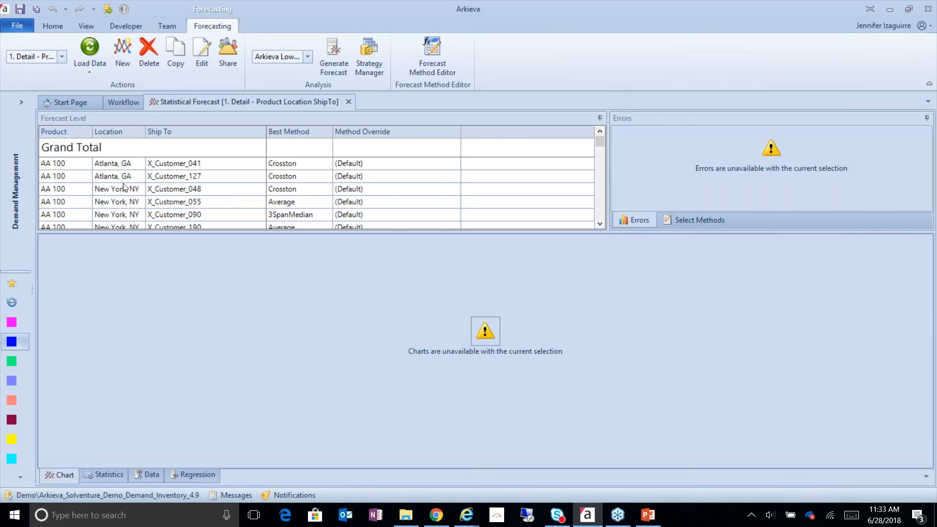
Switch to the 3. Intermediate - ProductFamily Location forecast view and select the AA, Atlanta, GA row
left_click(62, 57)
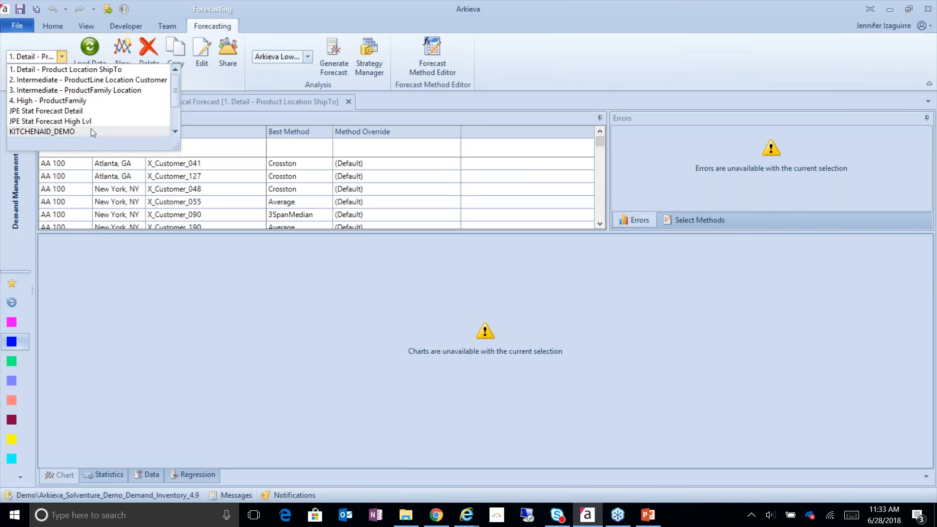
left_click(81, 93)
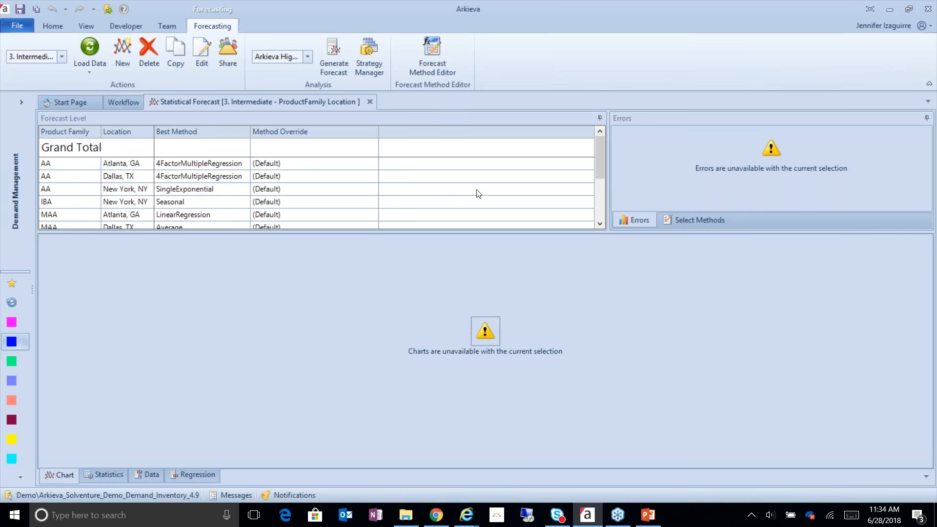
mouse_move(600, 146)
left_mouse_down()
mouse_move(596, 185)
mouse_move(600, 141)
left_mouse_up()
left_click(90, 164)
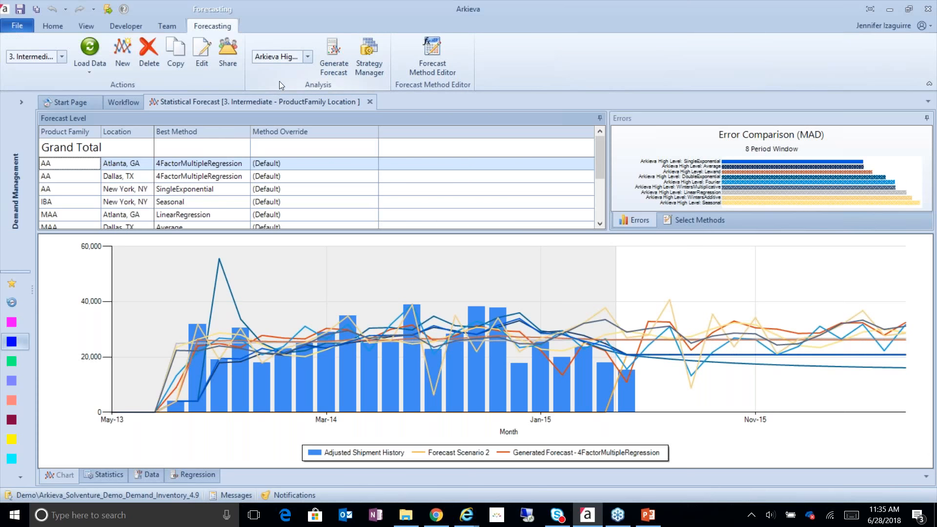
Choose Arkieva High Level as the analysis method and generate the forecast
left_click(308, 57)
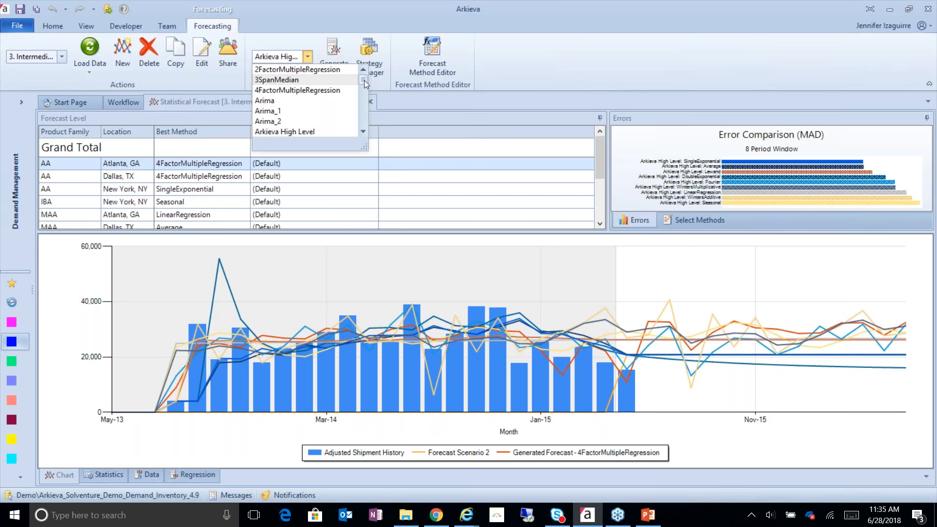
mouse_move(364, 80)
left_mouse_down()
mouse_move(365, 120)
mouse_move(370, 87)
left_mouse_up()
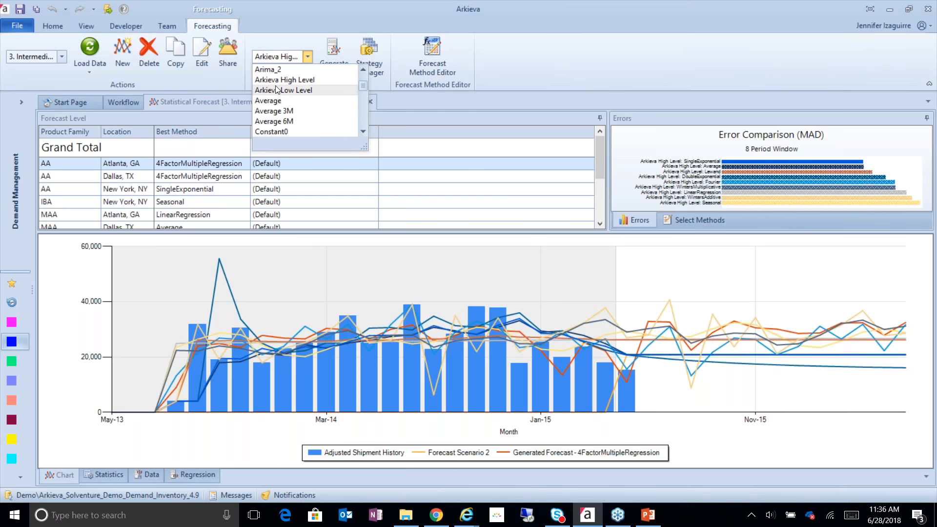
left_click(296, 79)
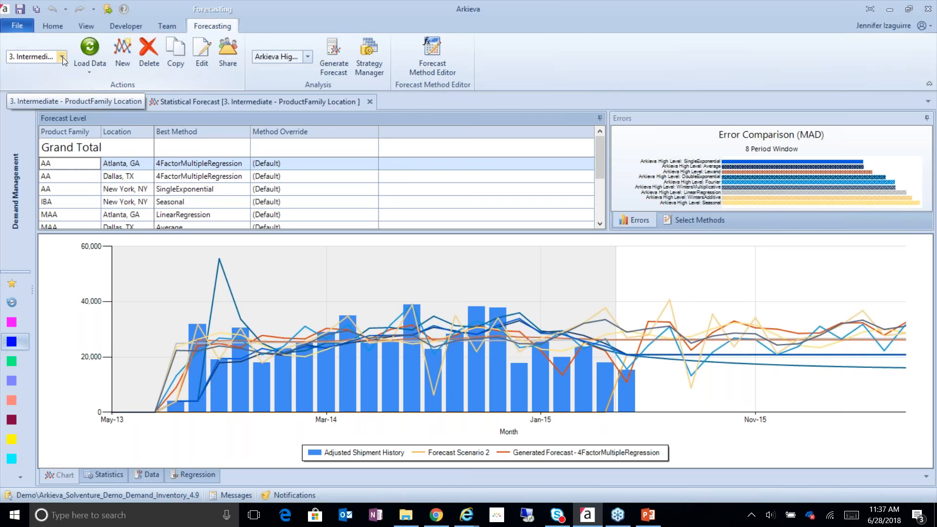
left_click(308, 57)
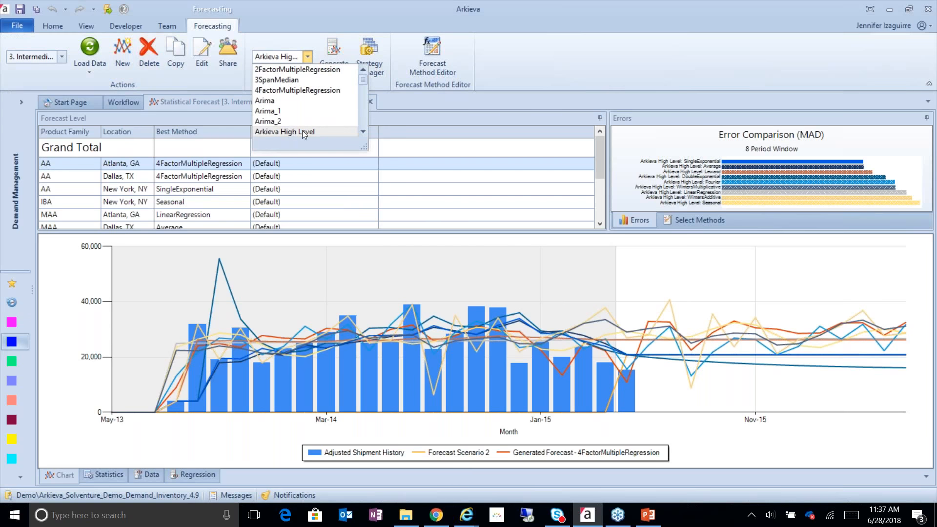
left_click(488, 106)
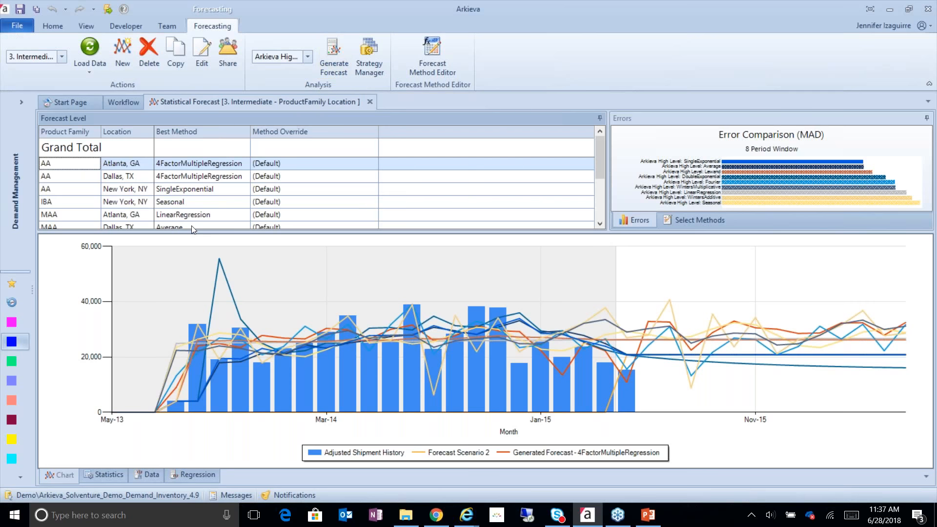
left_click(327, 60)
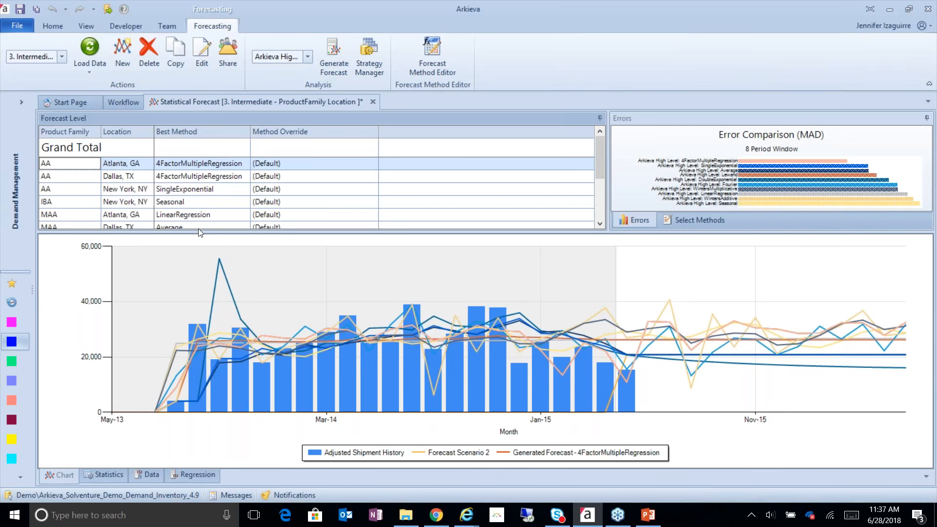
Compare the candidate methods in the error comparison chart, highlighting 4FactorMultipleRegression, SingleExponential, DoubleExponential and Fourier
left_click_drag(199, 231, 199, 256)
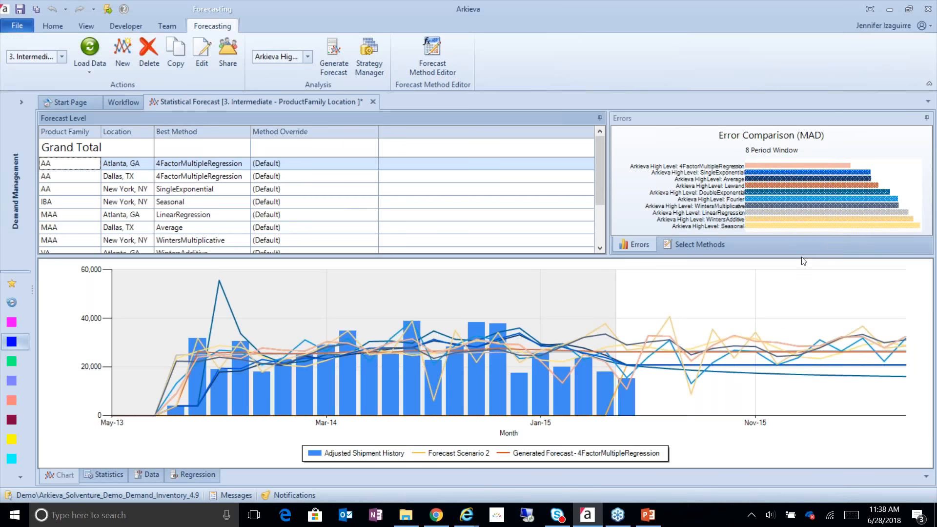
left_click_drag(803, 256, 802, 267)
mouse_move(644, 173)
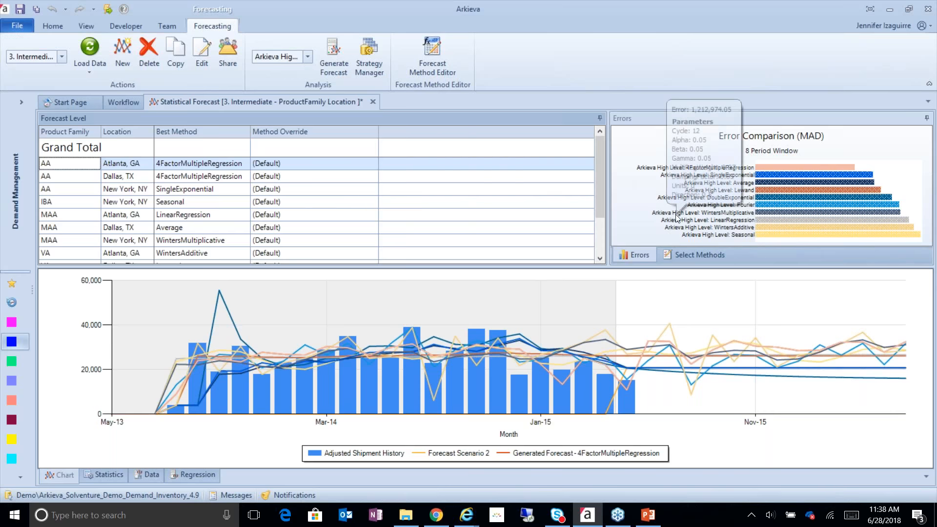
mouse_move(753, 170)
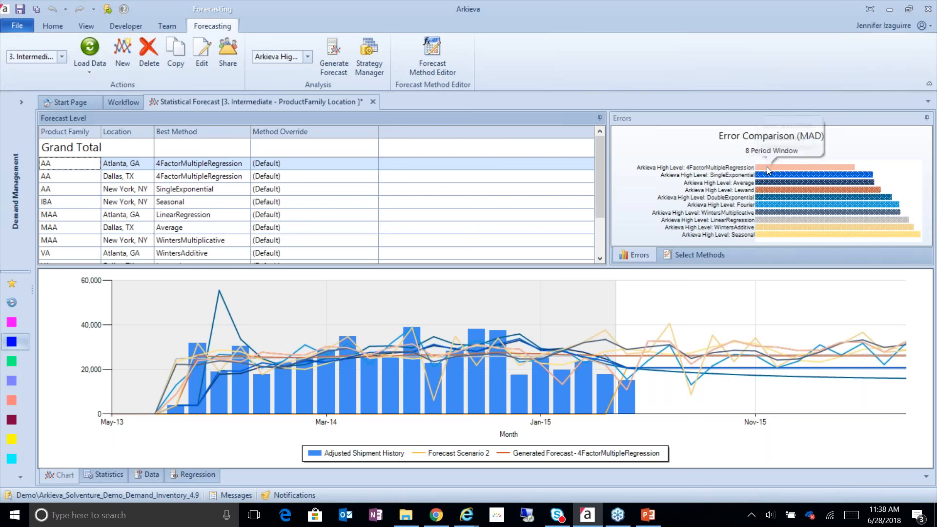
left_click(767, 167)
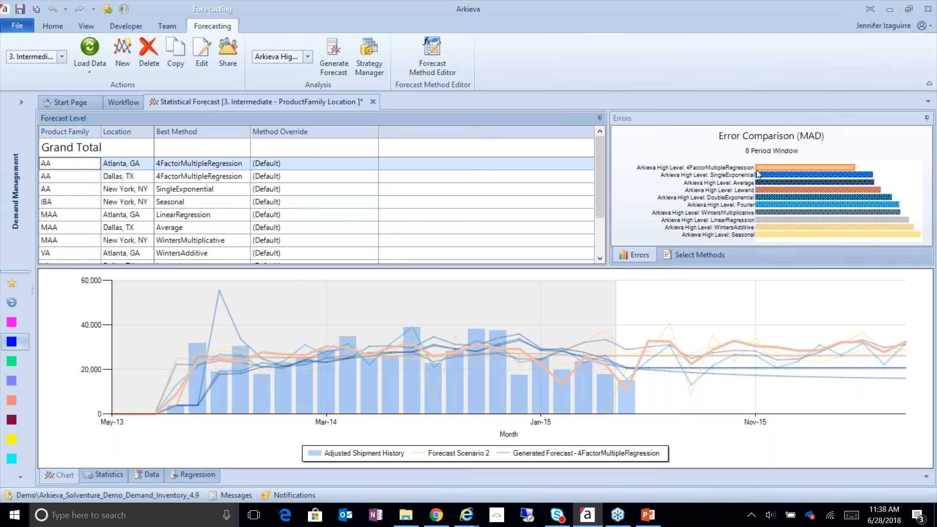
left_click(765, 174)
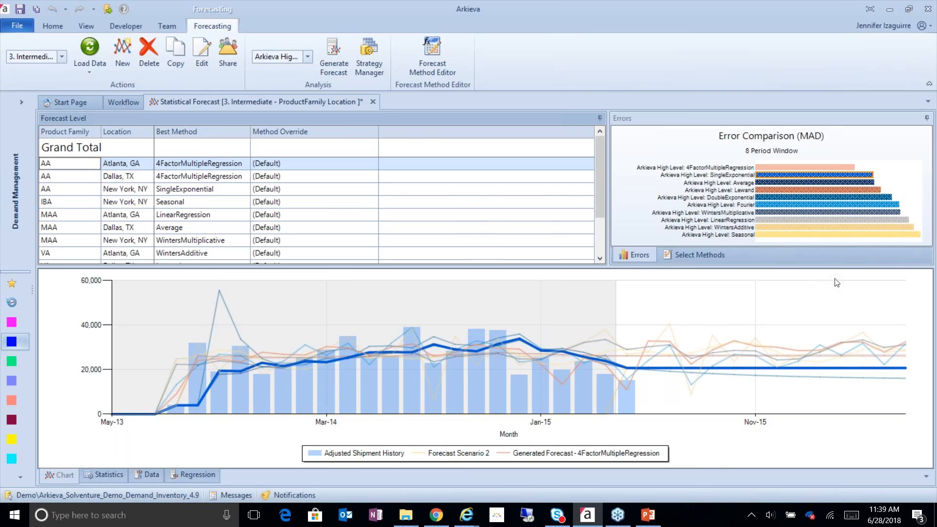
mouse_move(742, 197)
left_click(795, 167)
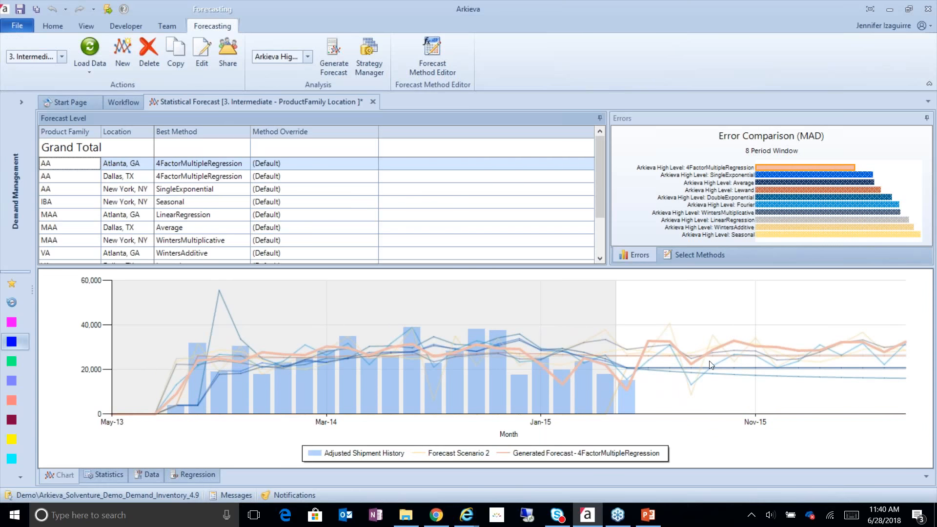
mouse_move(706, 367)
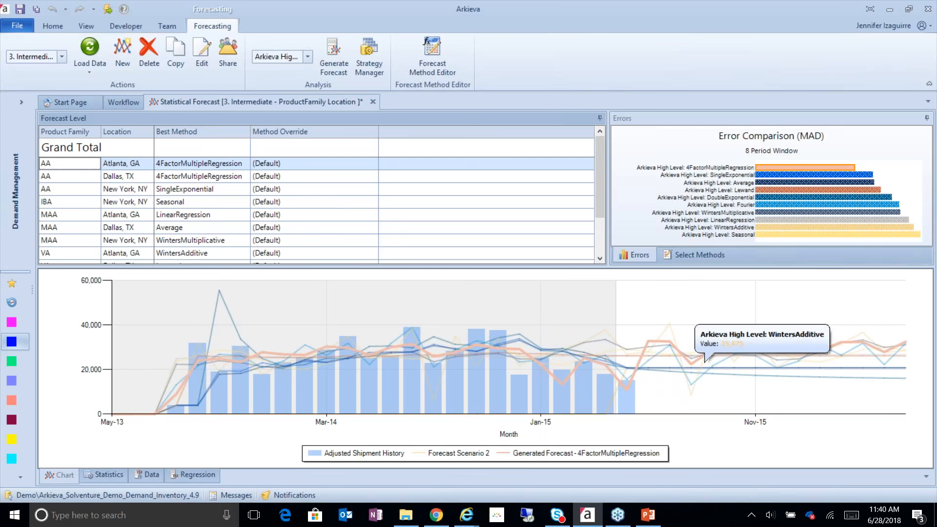
left_click(765, 199)
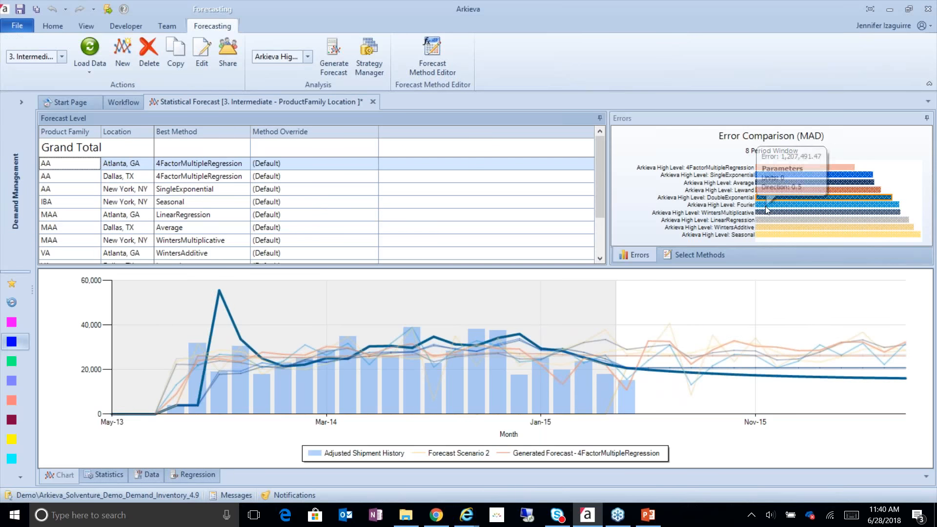
left_click(765, 205)
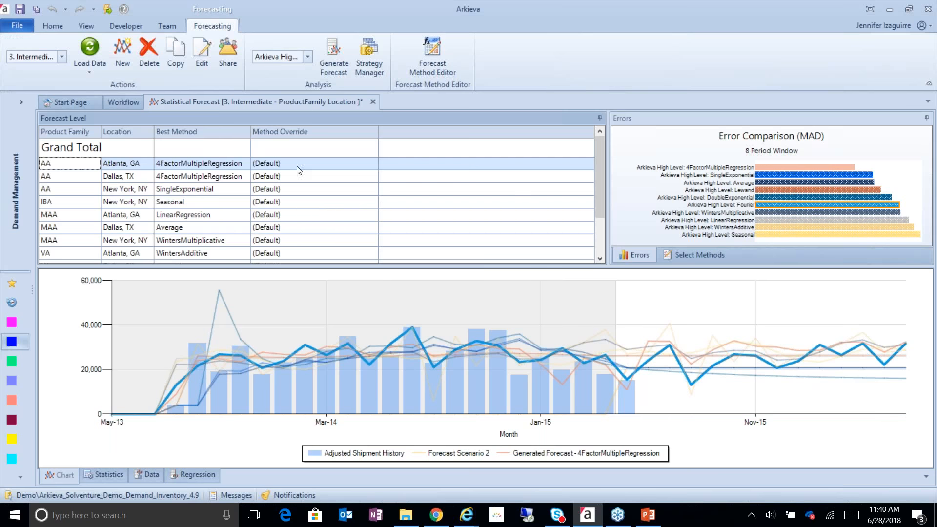
Override the method for the AA, Atlanta, GA row with Fourier
left_click(315, 164)
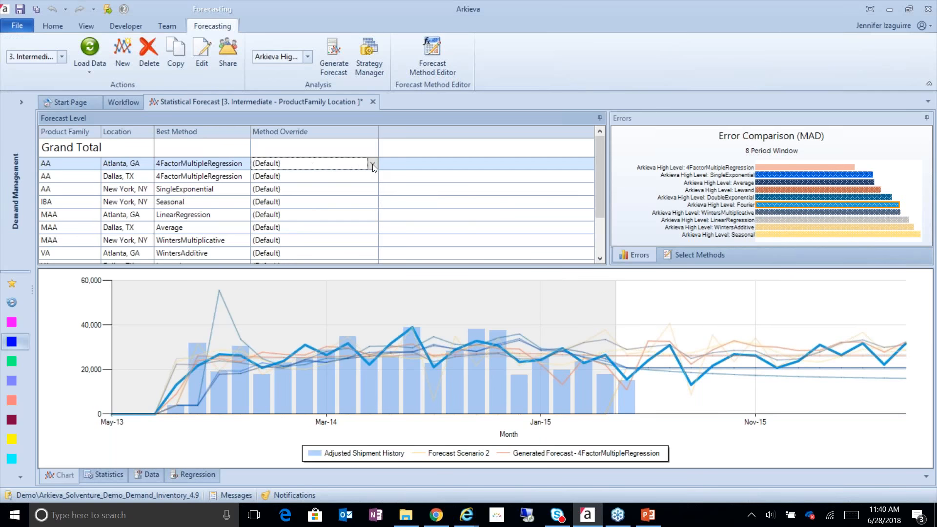
left_click(372, 164)
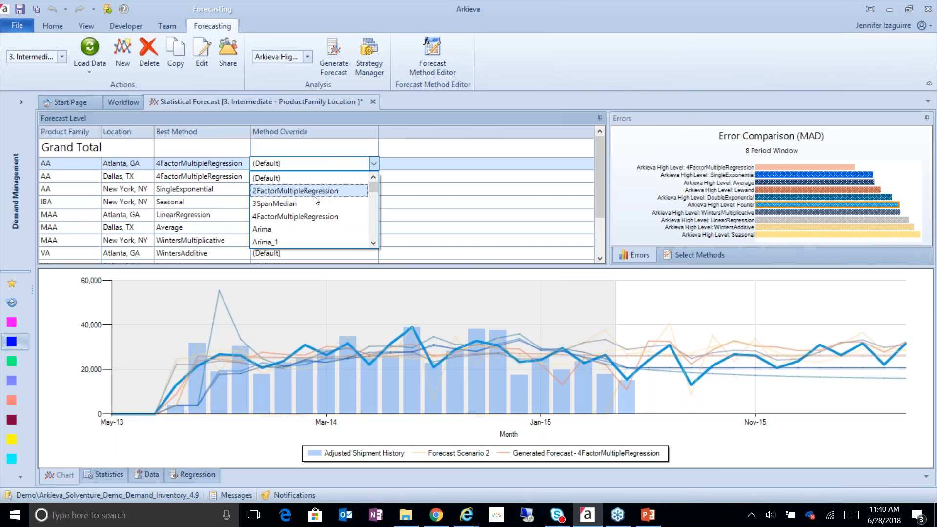
scroll(375, 233, "down", 4)
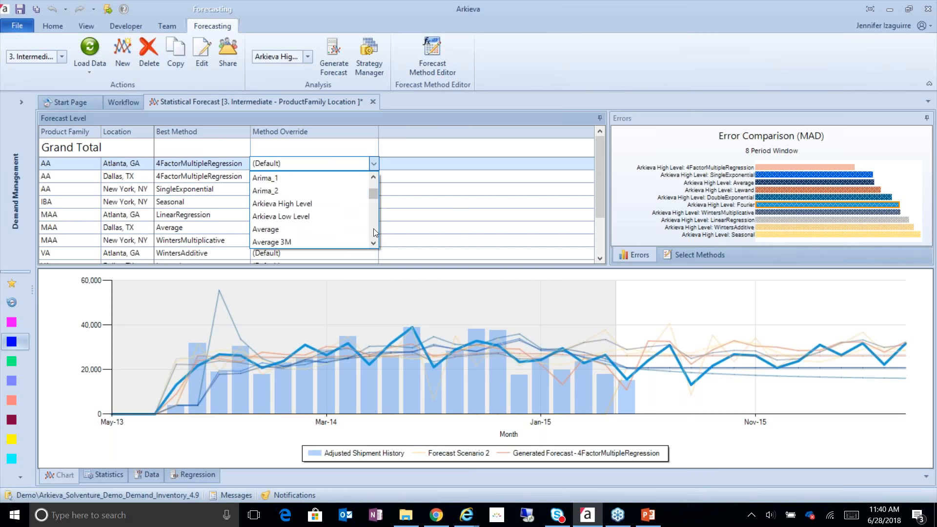
scroll(375, 233, "down", 5)
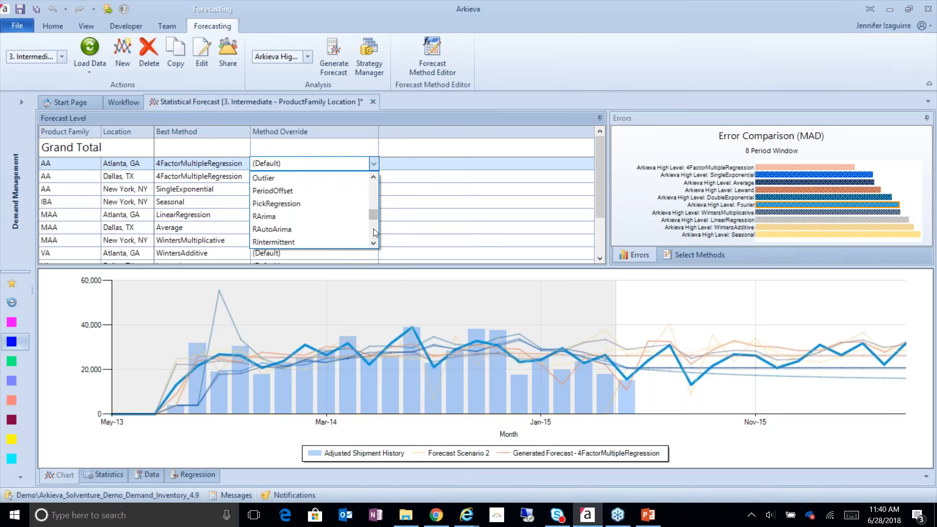
scroll(374, 198, "up", 2)
left_click(337, 191)
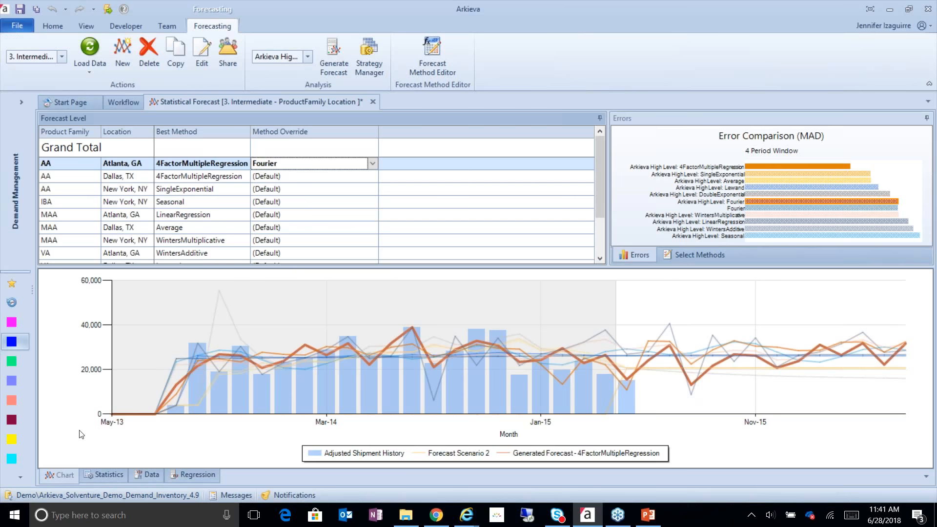
Review the row's forecast statistics, data table, chart and selected methods list
left_click(100, 471)
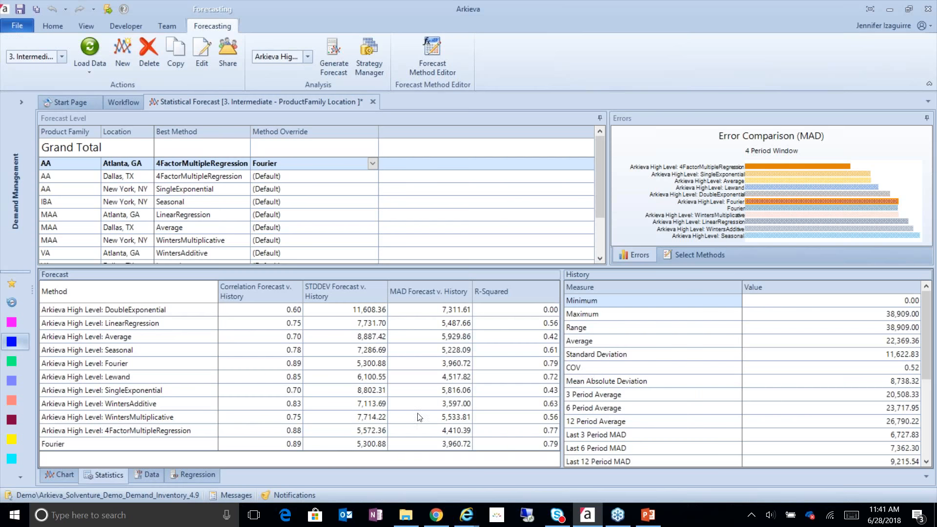
left_click(150, 475)
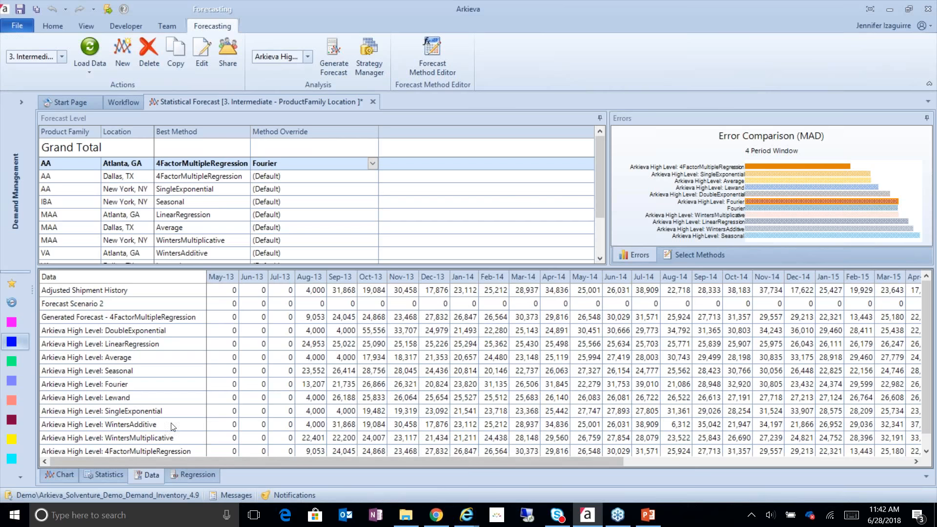
left_click(59, 474)
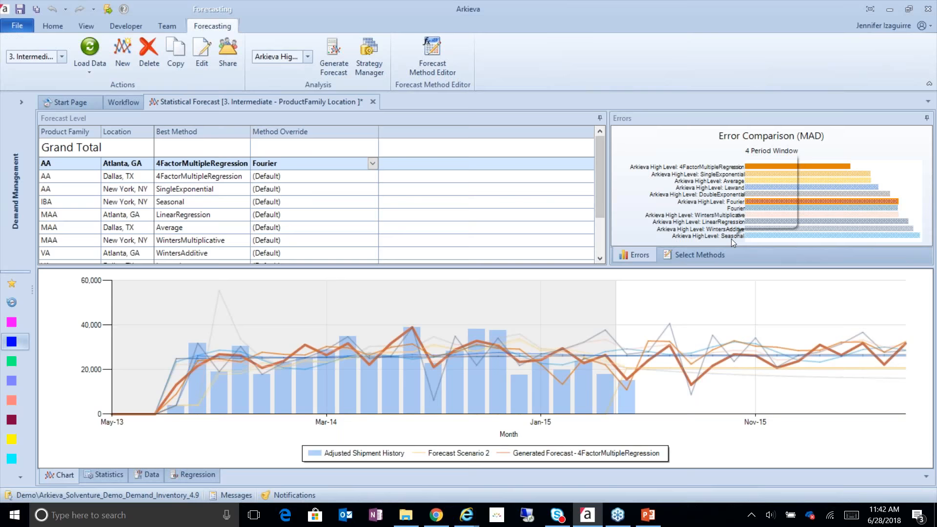
left_click(712, 257)
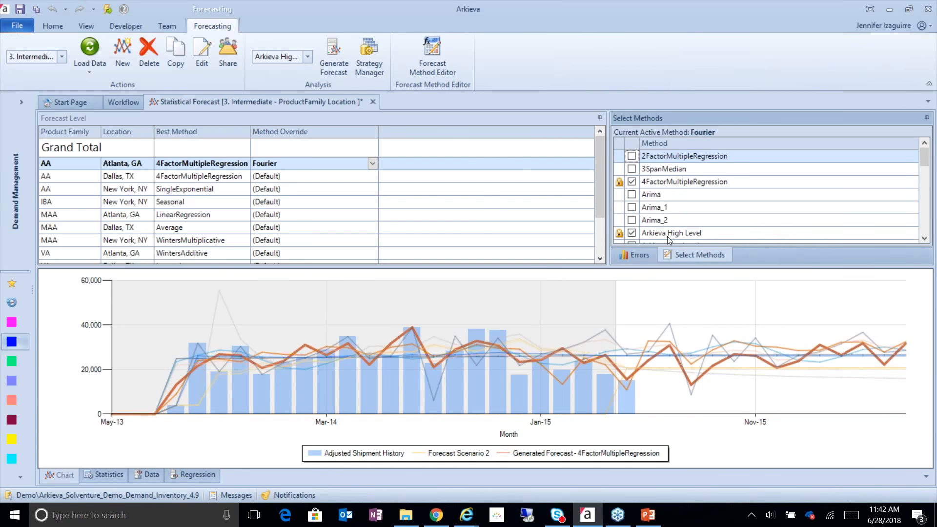
scroll(656, 179, "down", 3)
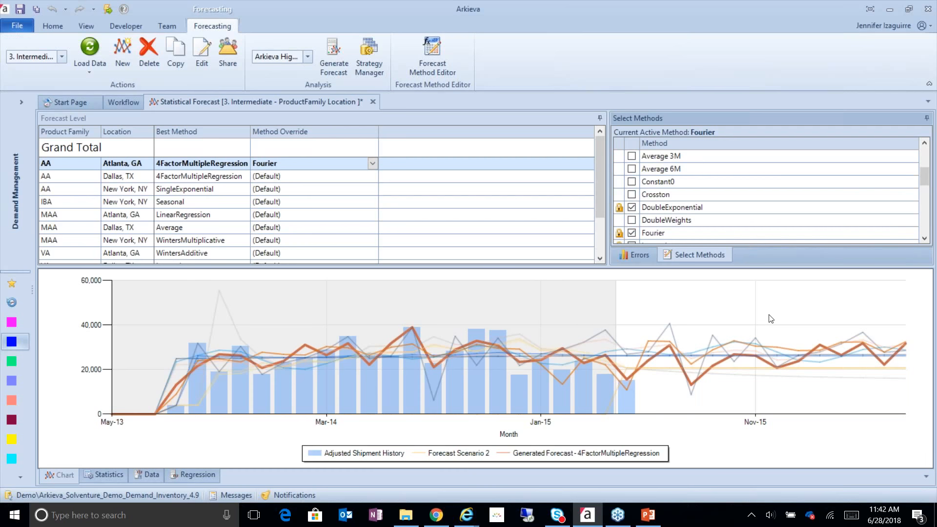
left_click(626, 255)
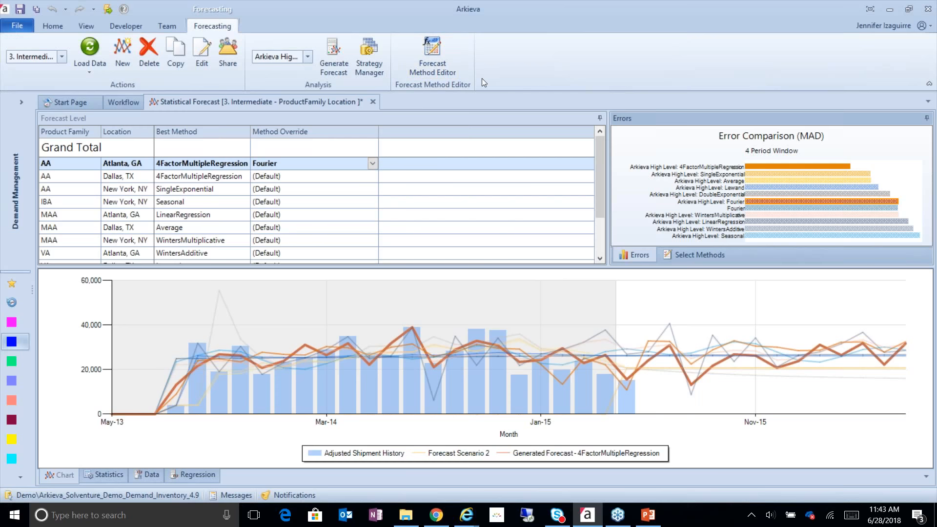
Open the Forecast Method Editor and inspect the Arkieva High Level and My Fav Methods definitions
left_click(423, 58)
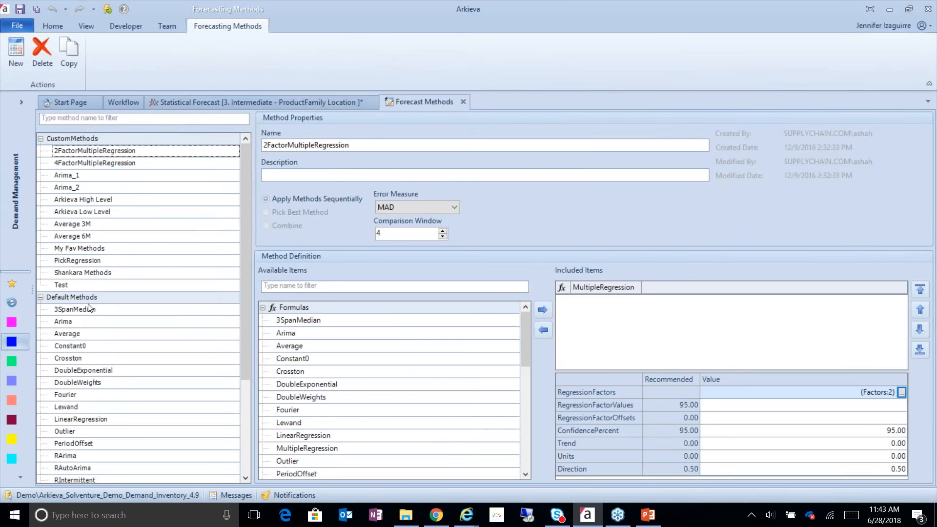
left_click(96, 199)
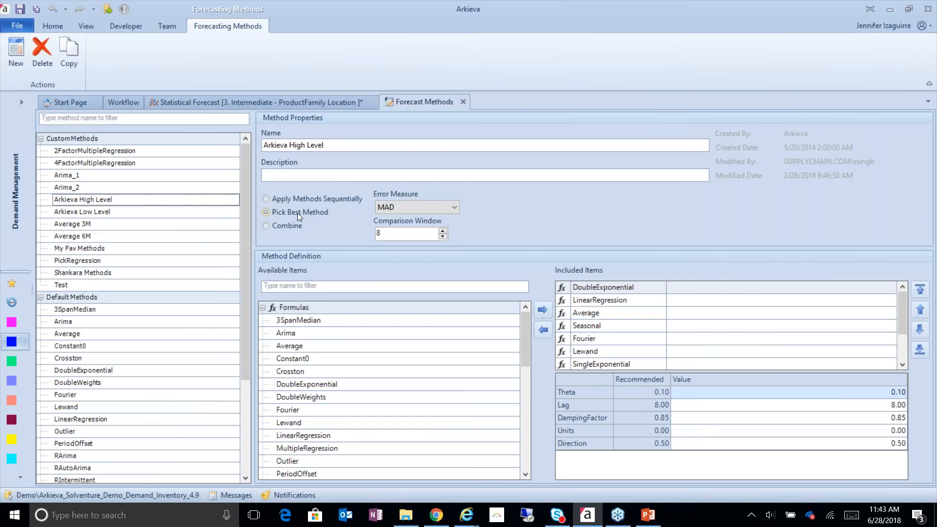
left_click(92, 249)
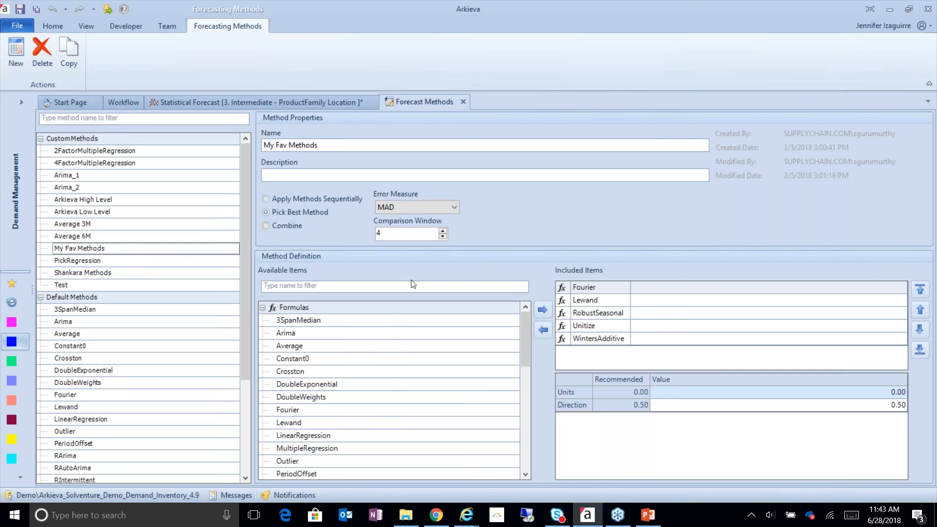
Close the Forecast Method Editor and review the forecast levels available in the view selector without changing it
mouse_move(525, 326)
left_mouse_down()
mouse_move(528, 421)
mouse_move(537, 330)
left_mouse_up()
left_click(463, 101)
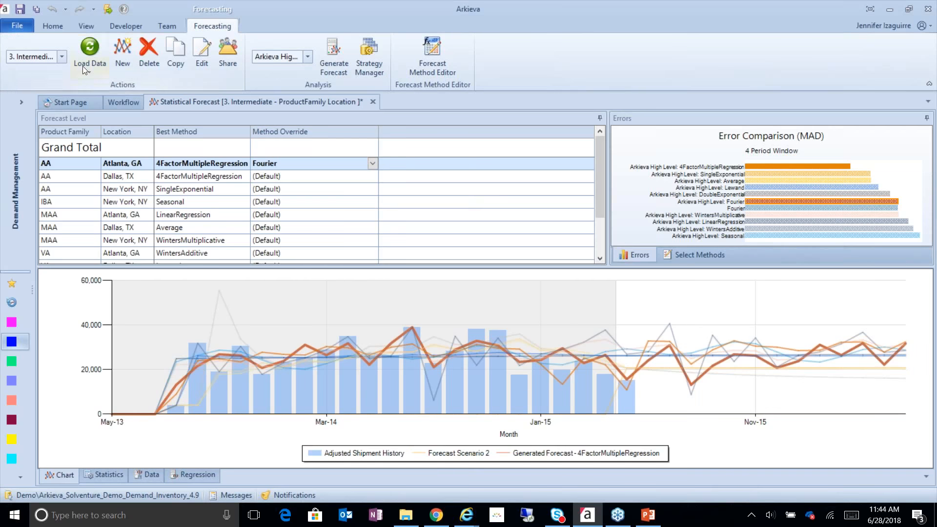
left_click(62, 56)
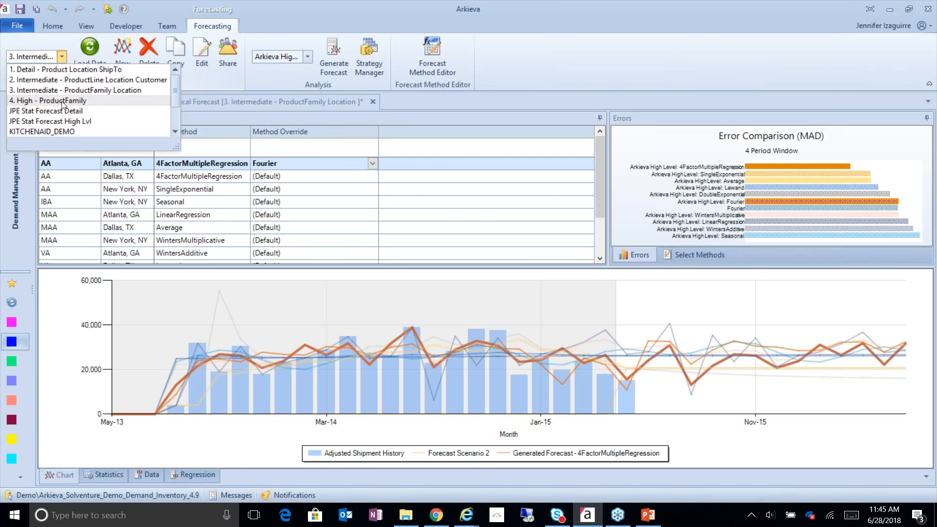
left_click(76, 168)
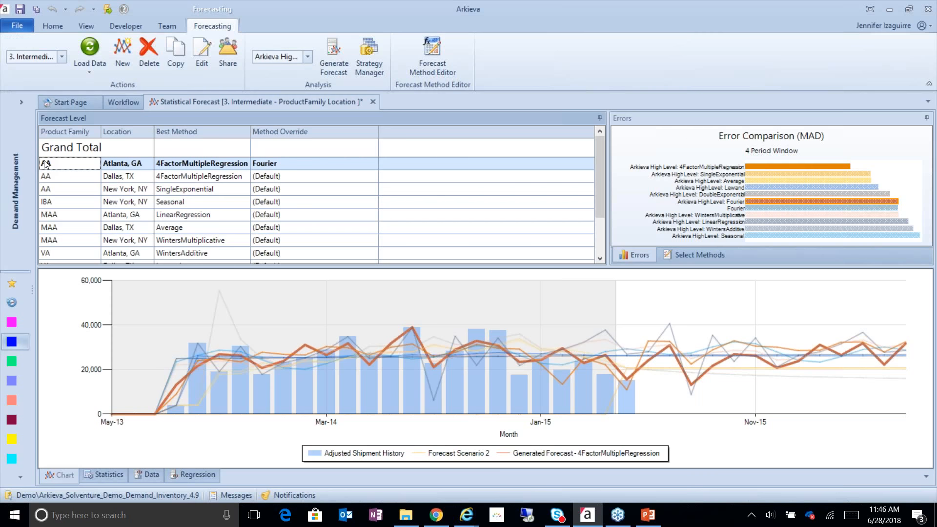
left_click(61, 57)
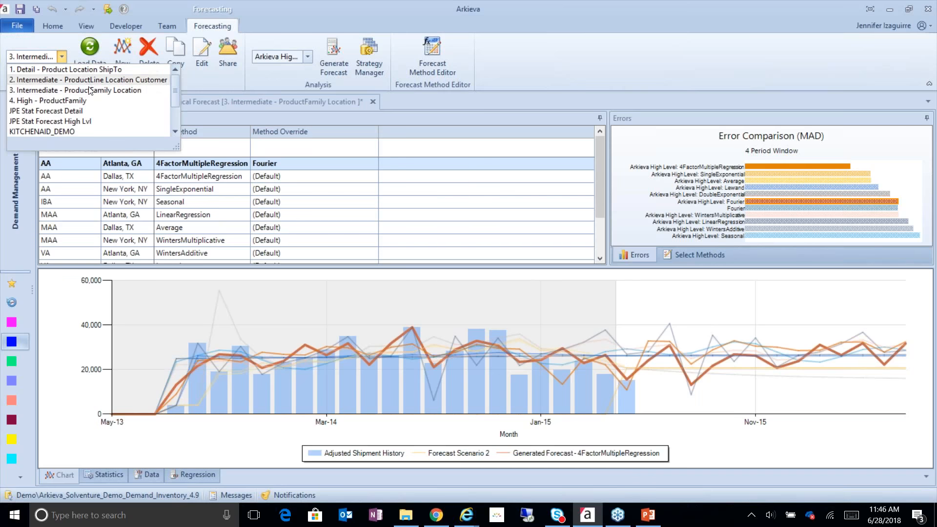
left_click(537, 78)
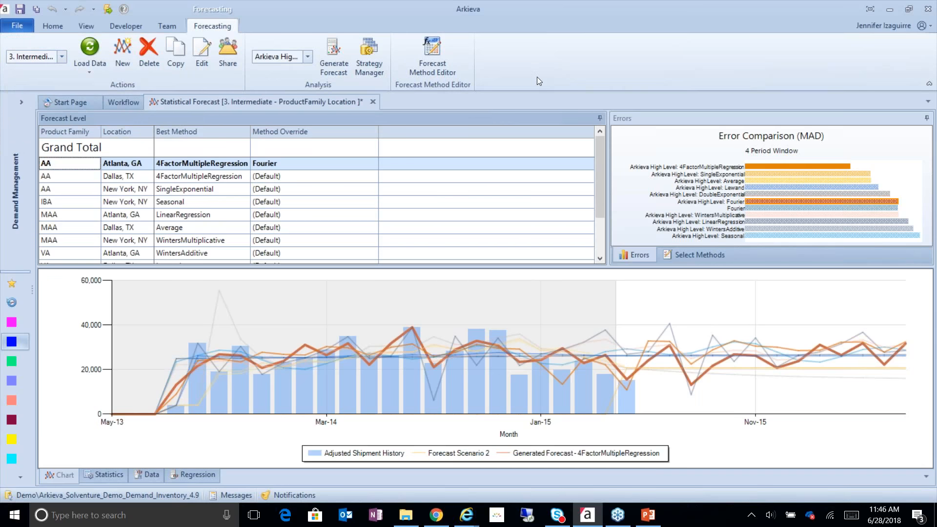
Open the Strategy Manager and inspect the selected views of the _Official Forecast Strategy, closing without saving changes
left_click(370, 59)
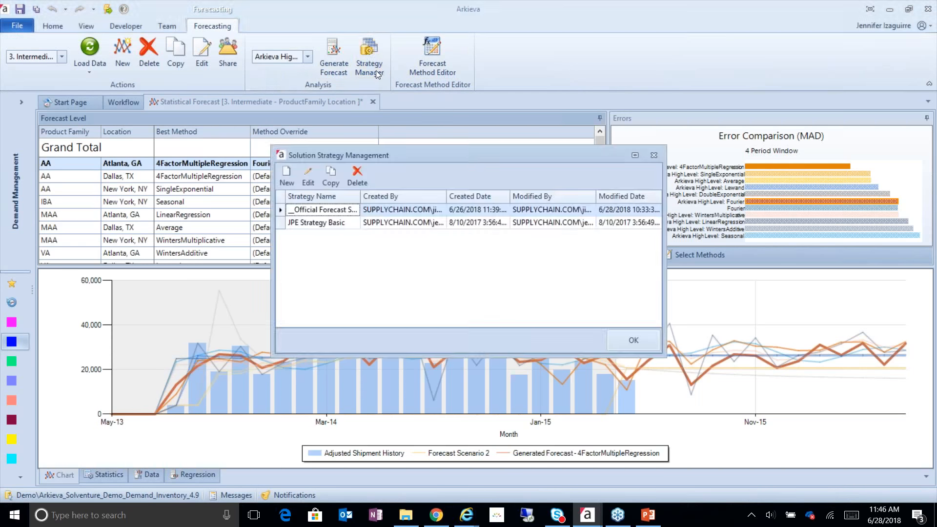
double_click(332, 209)
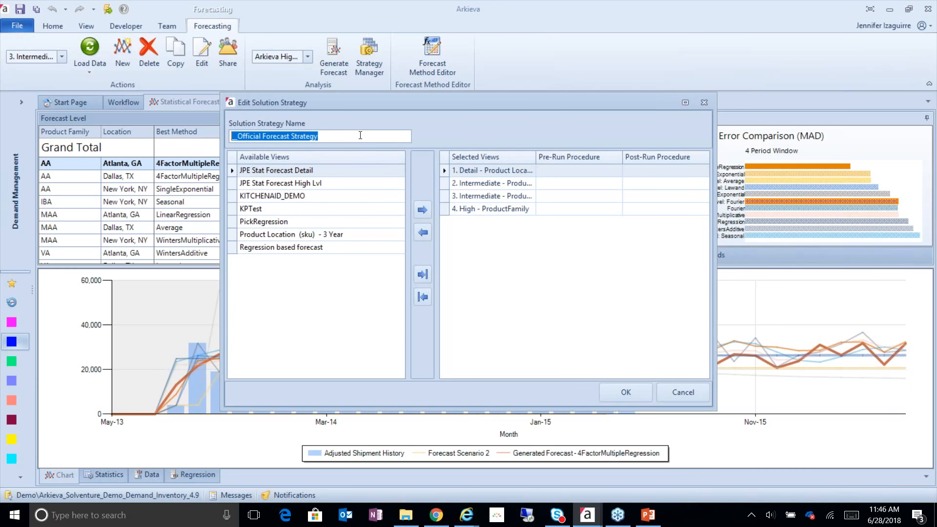
left_click_drag(536, 156, 586, 156)
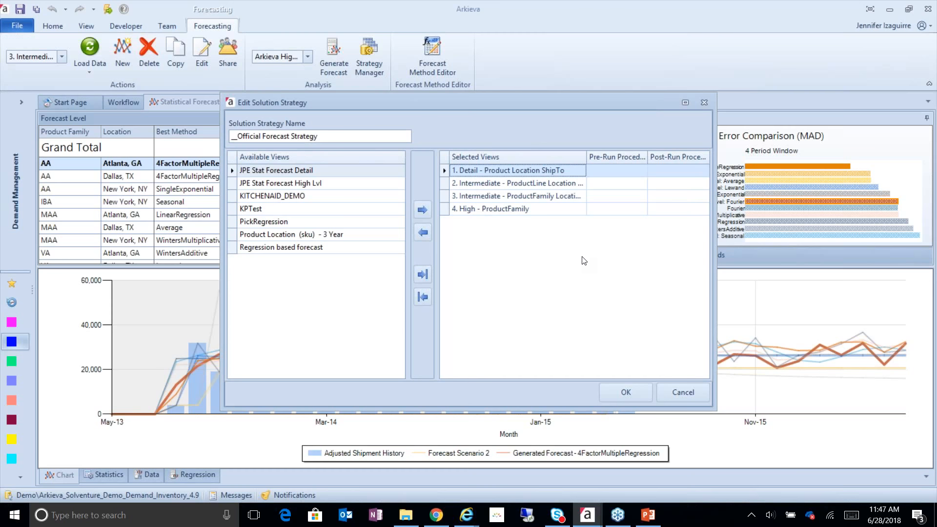
left_click(689, 391)
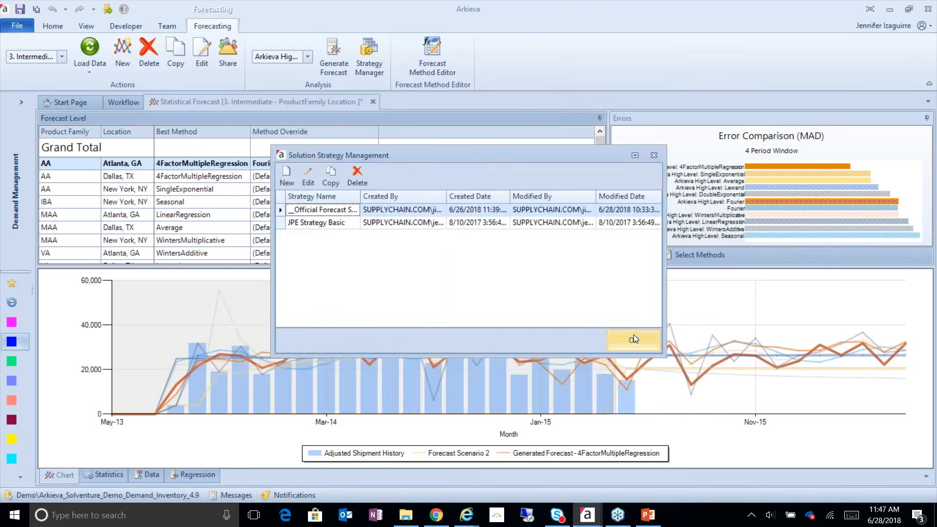
left_click(654, 155)
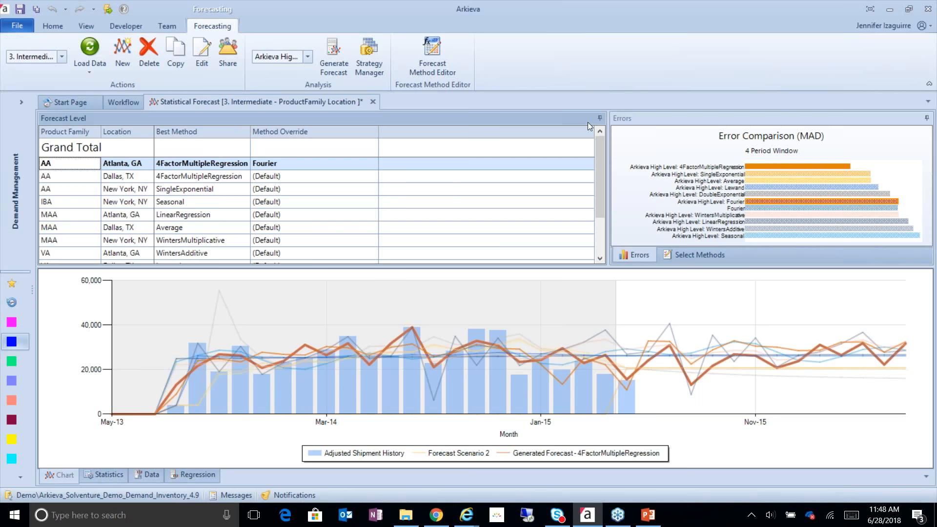
Open the Workflow page showing the Demand Planning Process
left_click(121, 102)
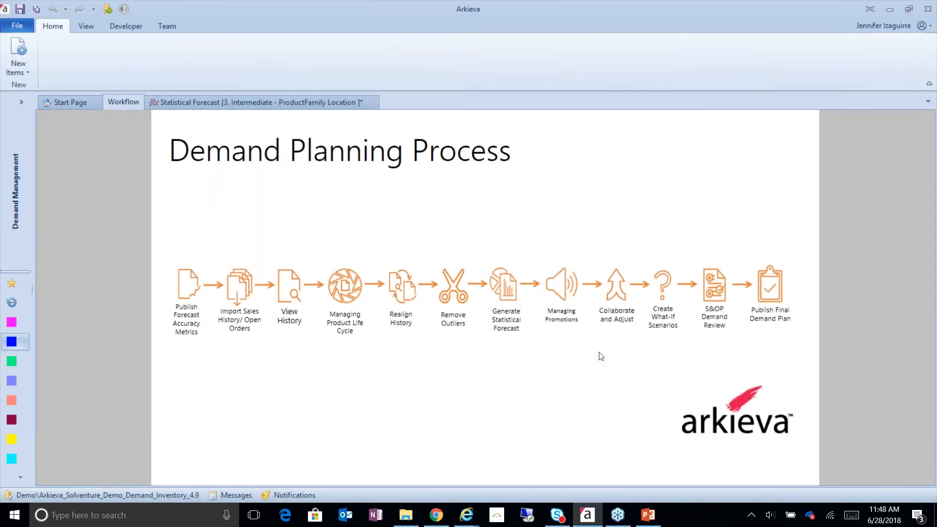
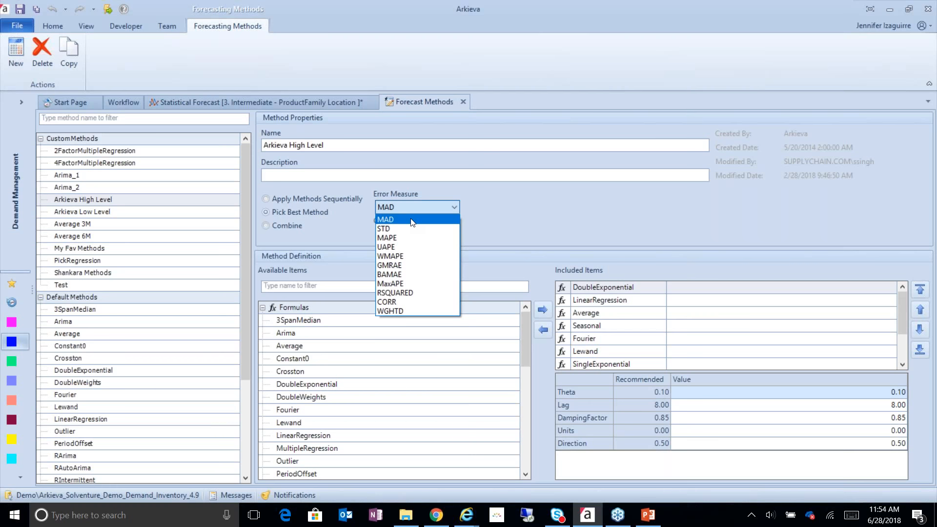
Close the error measure list and the Forecast Method Editor to return to the Statistical Forecast view
left_click(508, 192)
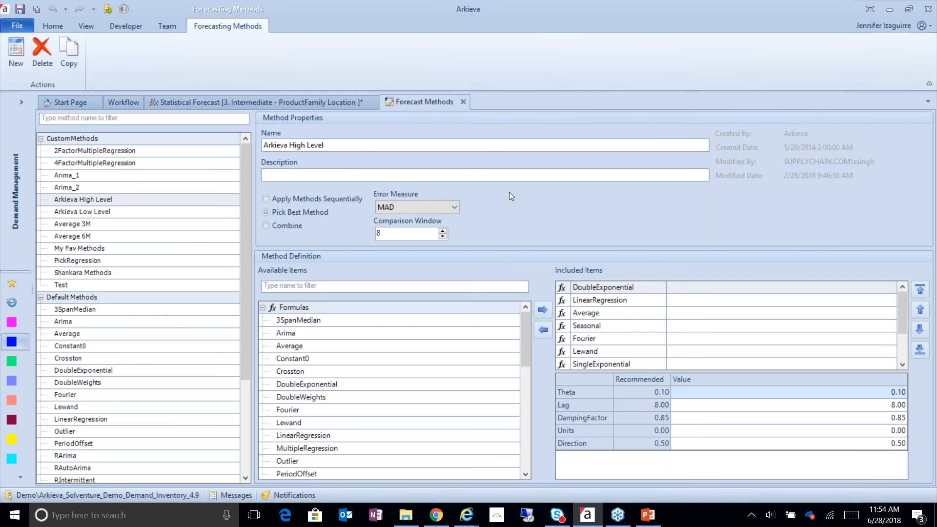
left_click(463, 102)
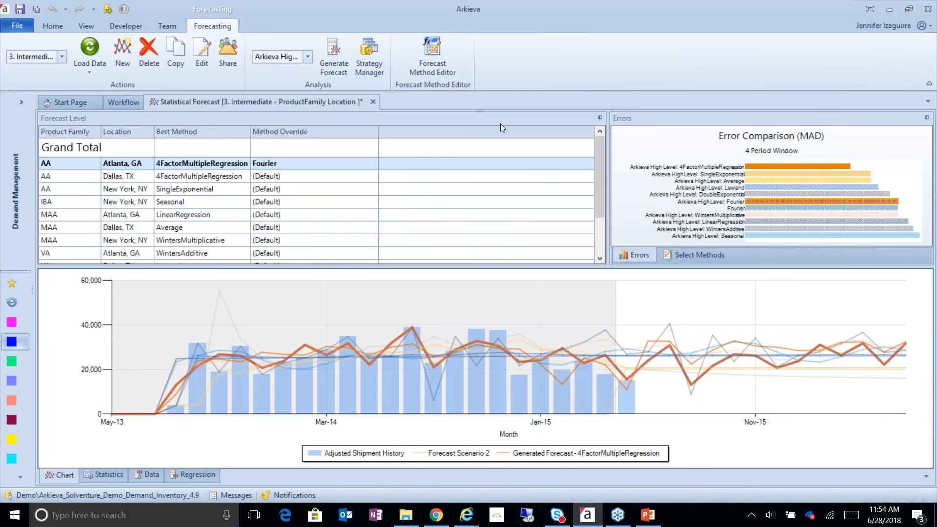